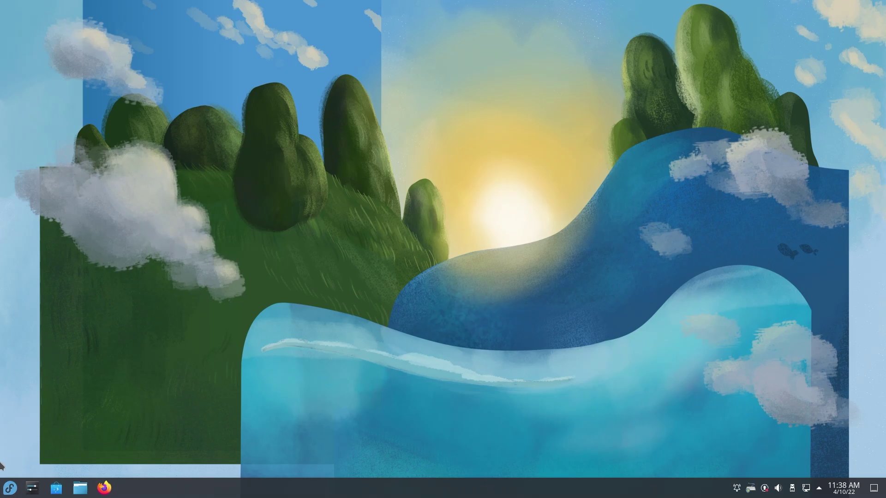
# Dismiss the launcher and check the two notifications: a Discover security-updates alert and a crash report
pyautogui.click(11, 489)
pyautogui.click(11, 489)
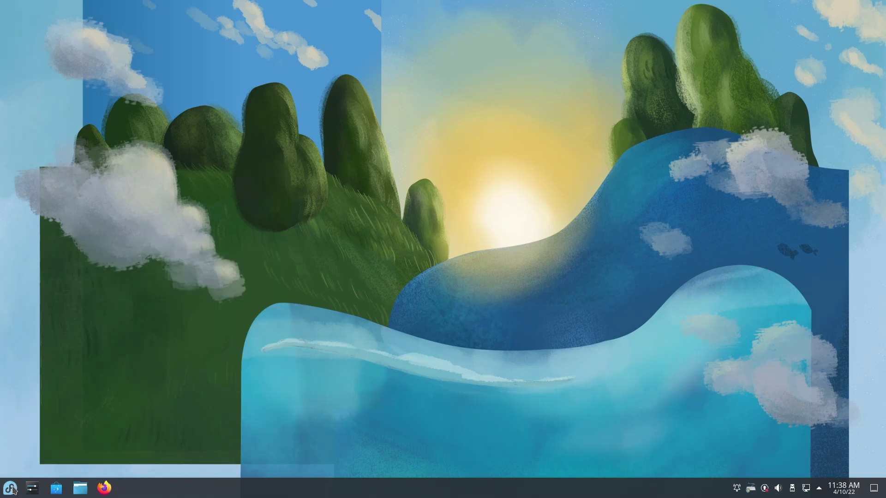
pyautogui.click(738, 488)
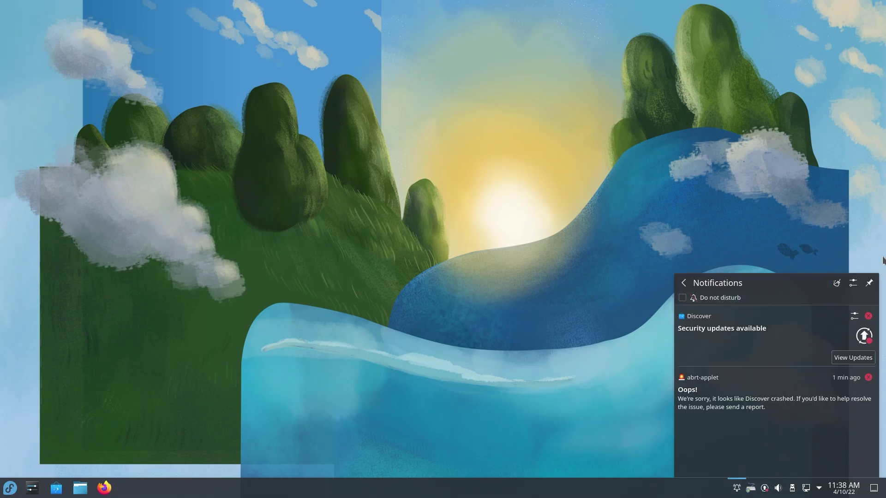
pyautogui.click(760, 200)
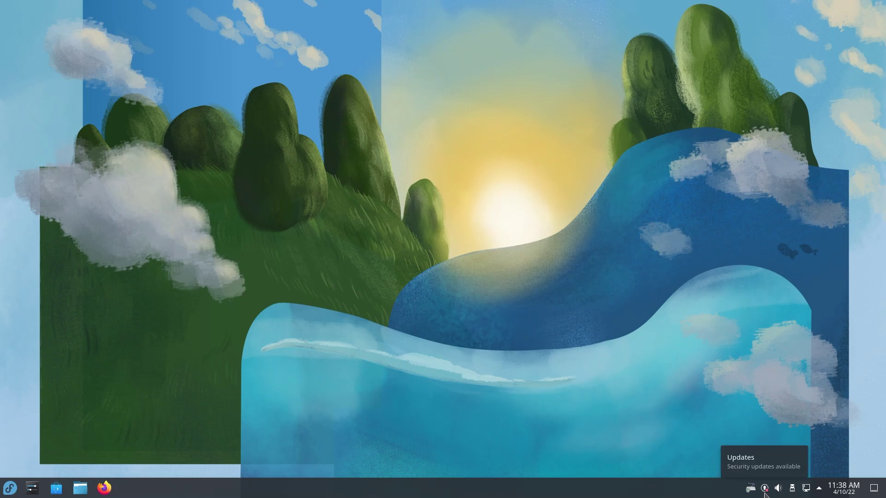
# Show the Audio Volume Devices page with Line Out and Line In at 74%
pyautogui.click(778, 489)
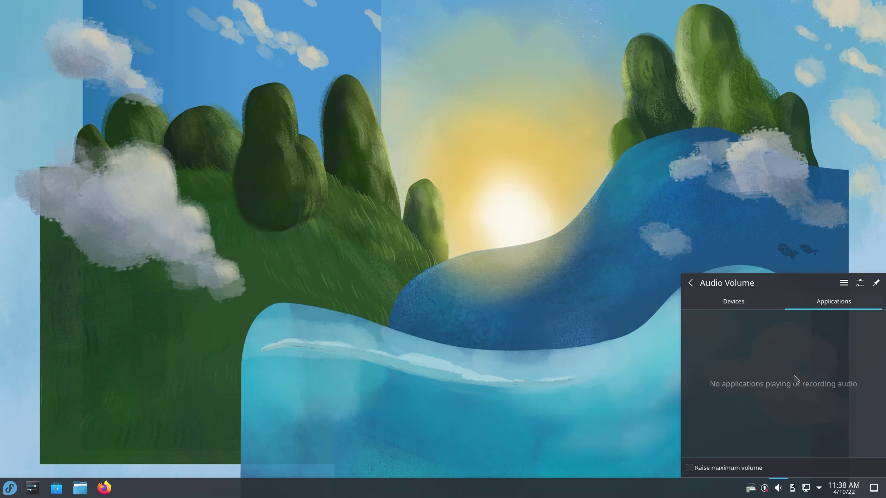
pyautogui.click(733, 304)
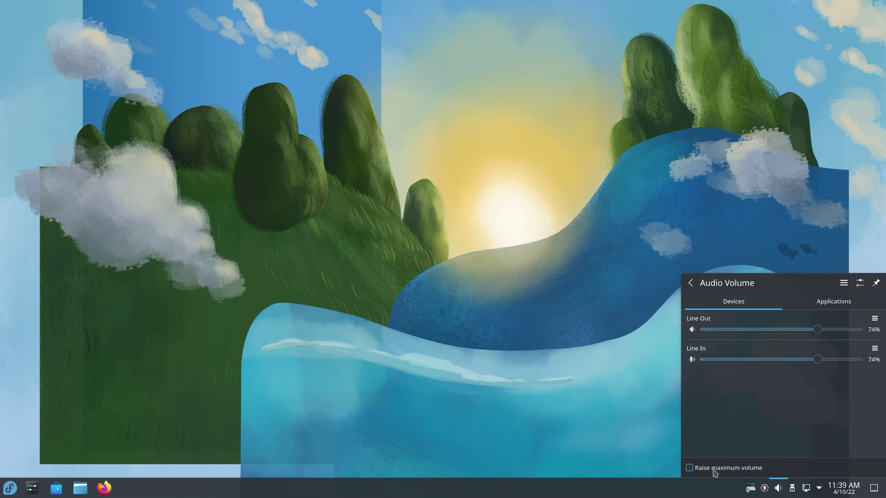
# View the disks, network, status-and-notifications and April calendar popups, then dismiss them
pyautogui.click(792, 489)
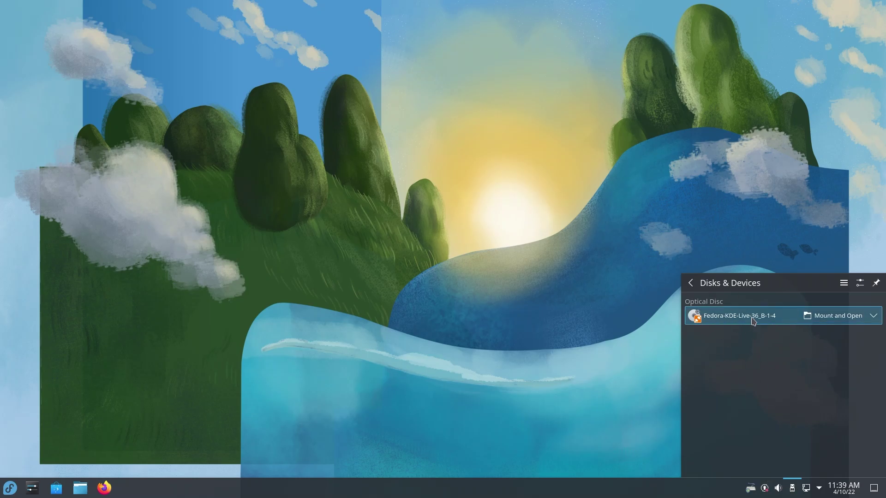
pyautogui.click(806, 489)
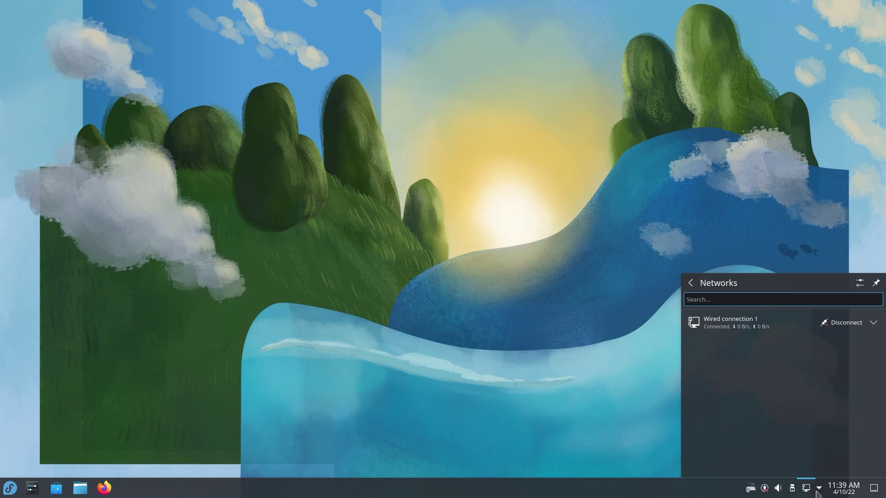
pyautogui.click(816, 490)
pyautogui.click(816, 490)
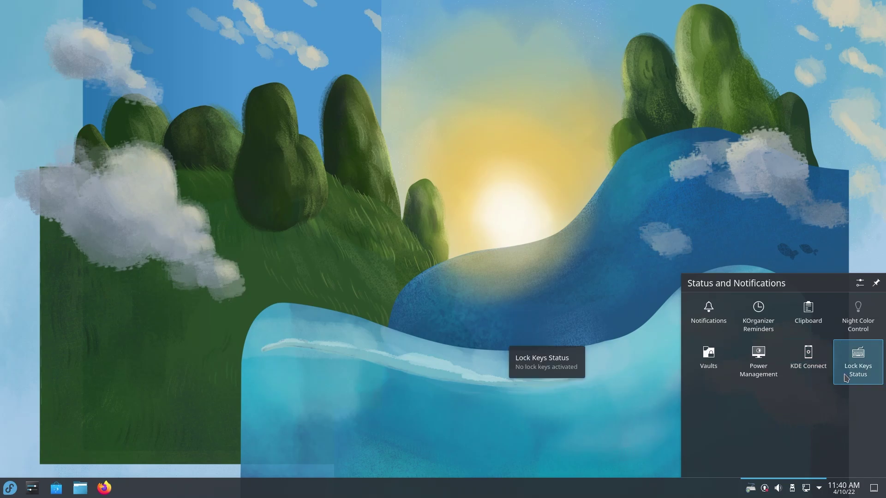
pyautogui.click(842, 490)
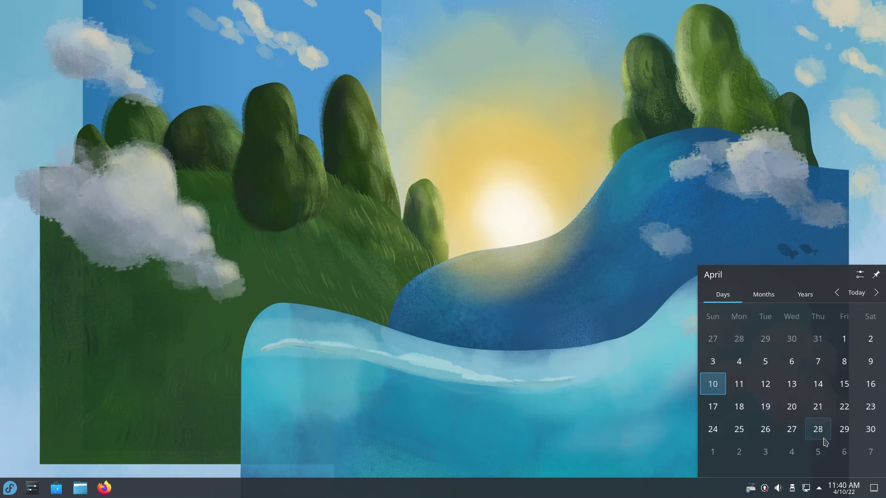
pyautogui.click(507, 404)
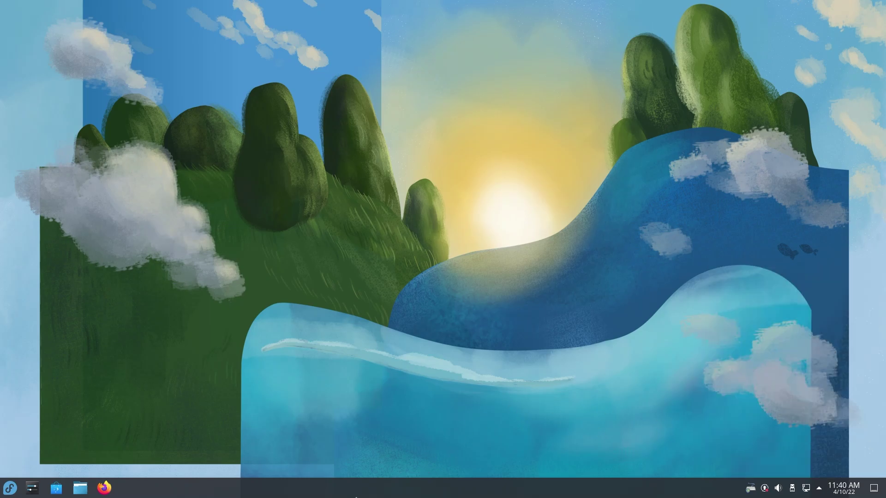
# Open Dolphin on the Home folder's 8 folders, then reveal the bare desktop
pyautogui.click(80, 488)
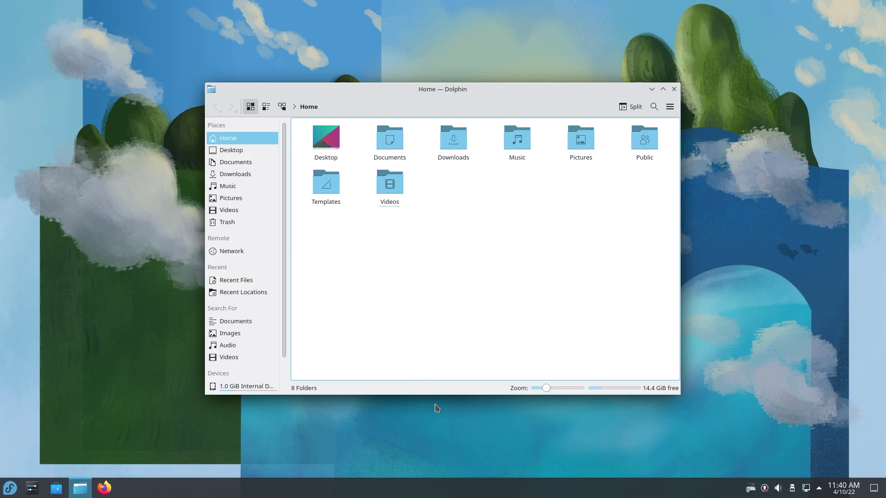
pyautogui.click(875, 496)
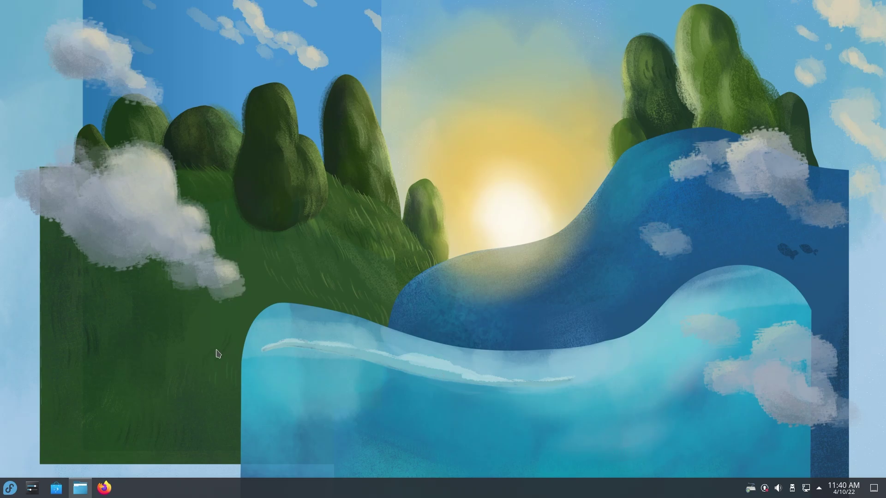
# Browse the launcher's Office, Multimedia and Graphics categories and Lock/Log Out options, then close it
pyautogui.click(10, 488)
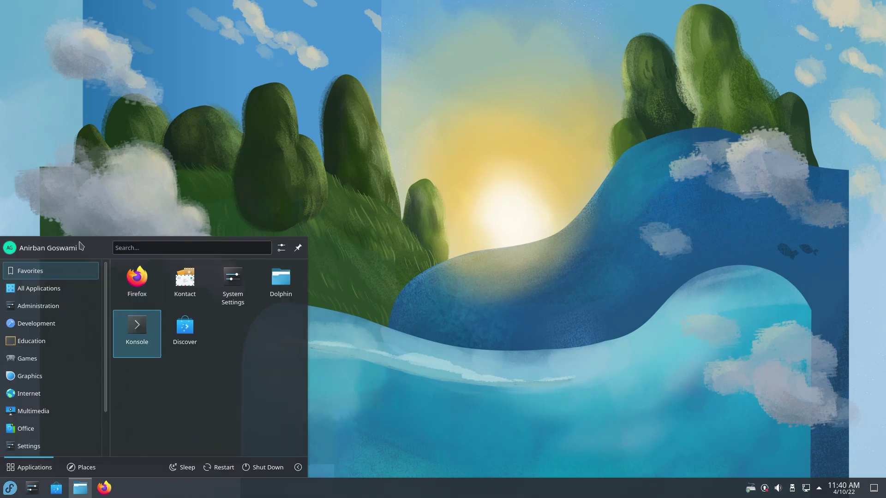
pyautogui.moveTo(76, 291)
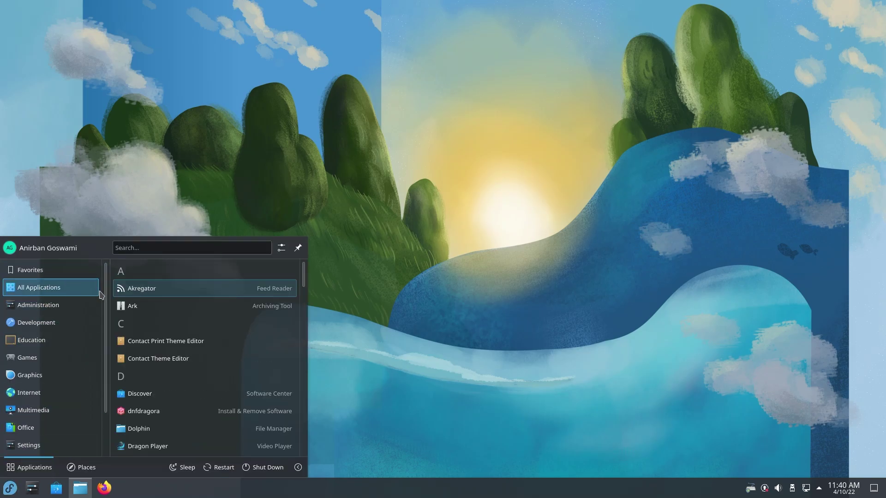
pyautogui.scroll(-2, 106, 363)
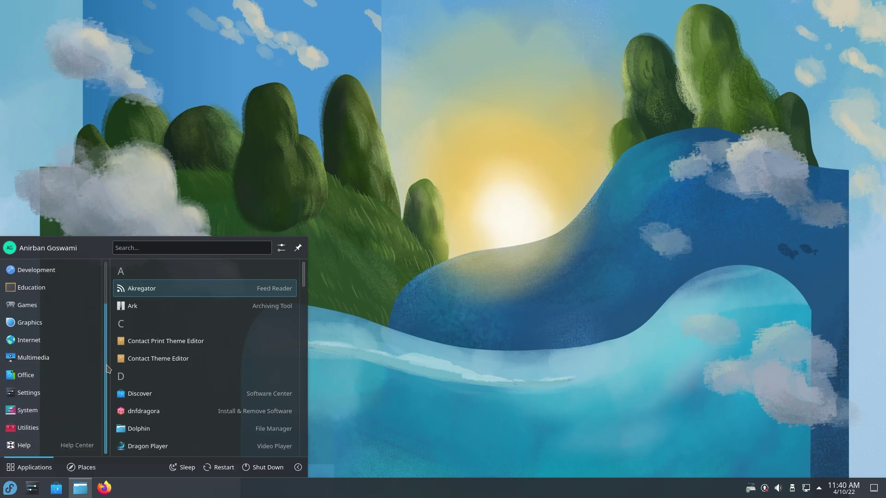
pyautogui.moveTo(62, 378)
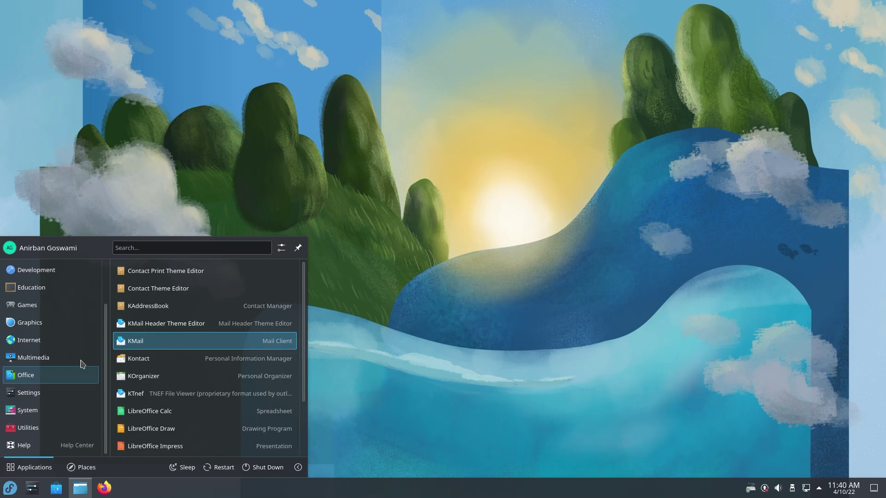
pyautogui.moveTo(65, 358)
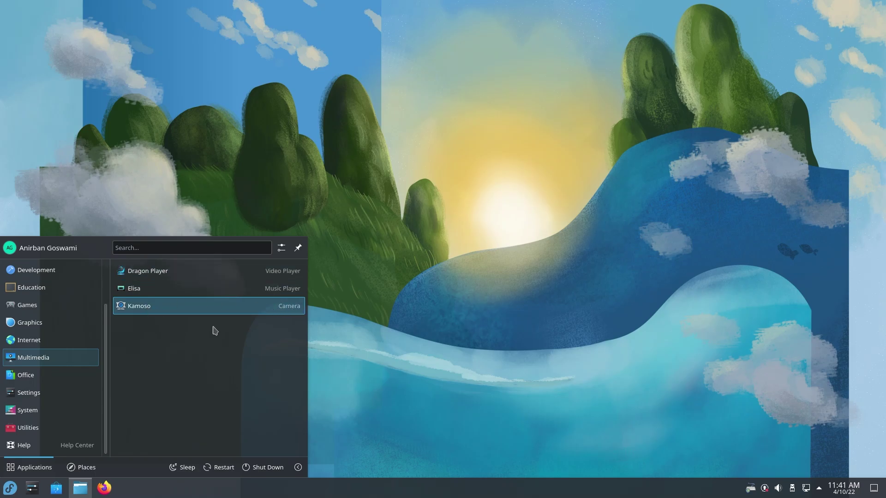
pyautogui.click(30, 323)
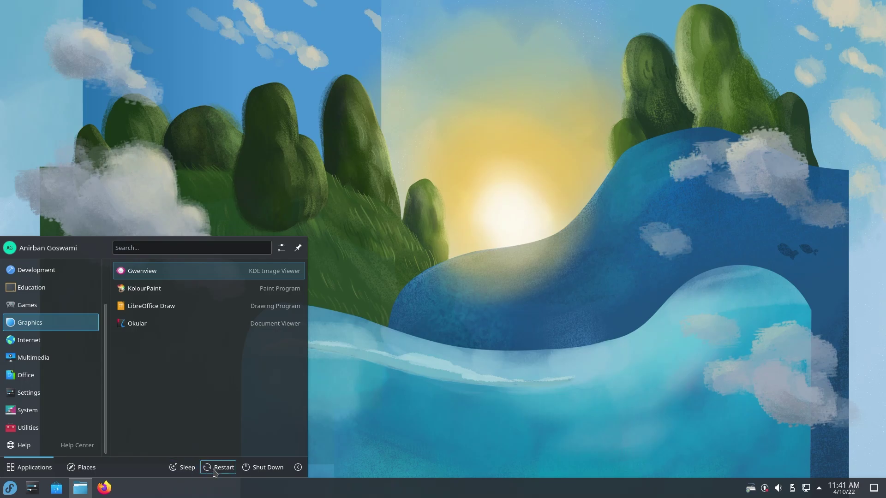
pyautogui.click(297, 469)
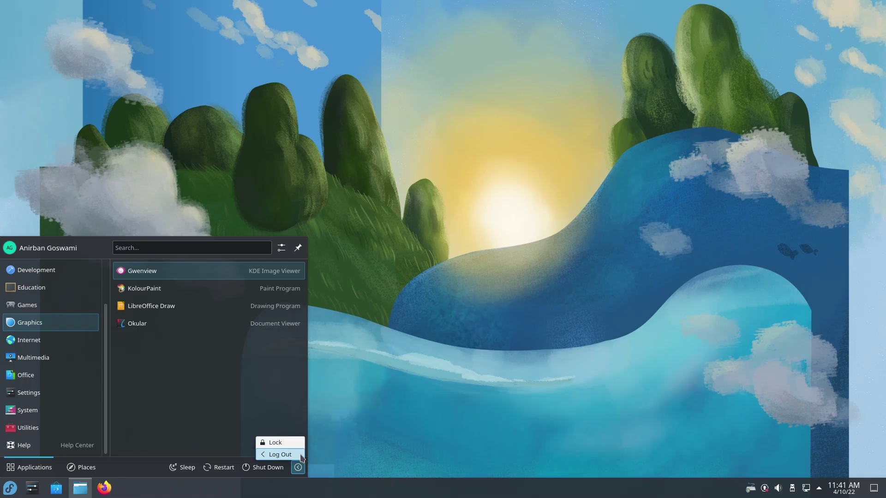
pyautogui.click(439, 368)
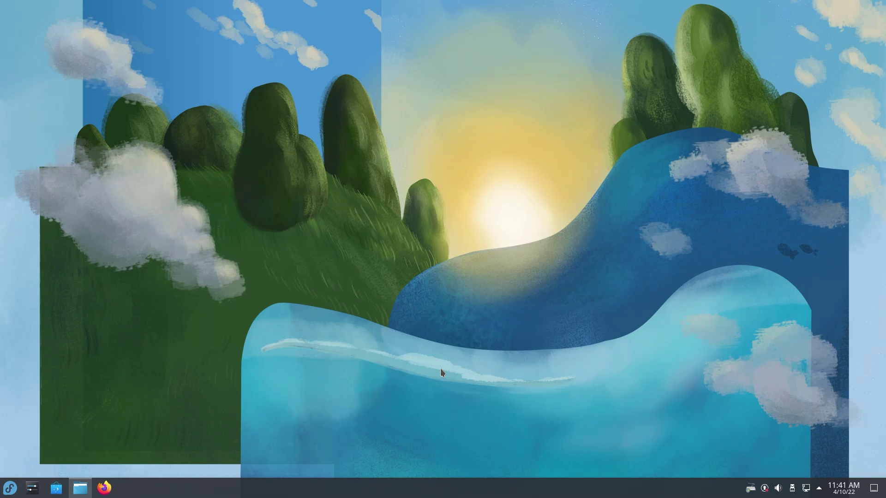
# Open System Settings' About this System page showing Fedora Linux 36 and KDE Plasma 5.24.3
pyautogui.click(30, 488)
pyautogui.scroll(-5, 328, 303)
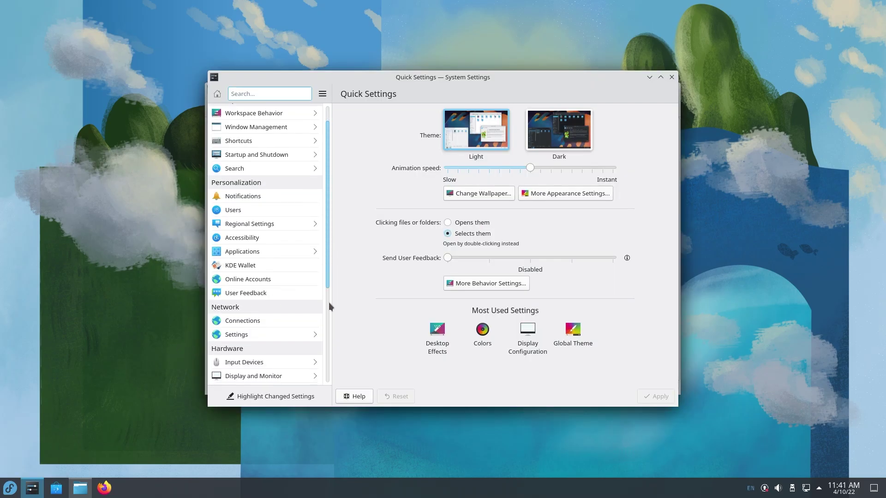
pyautogui.click(244, 357)
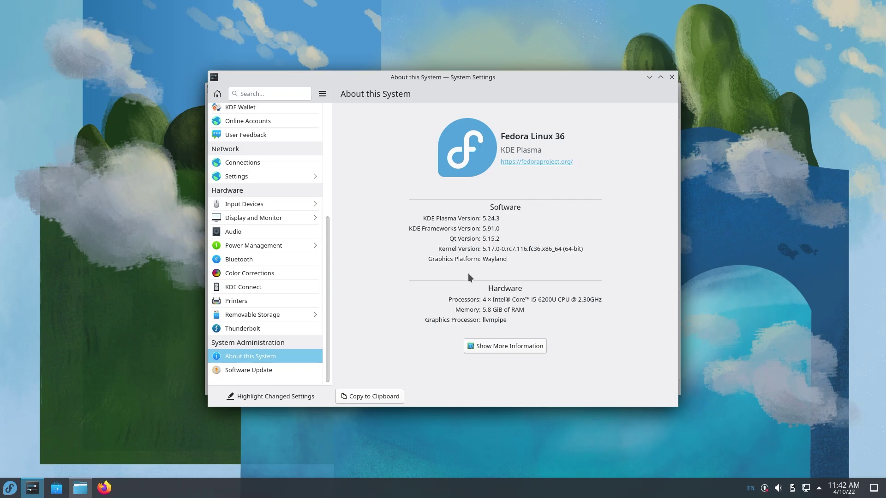
pyautogui.scroll(7, 293, 187)
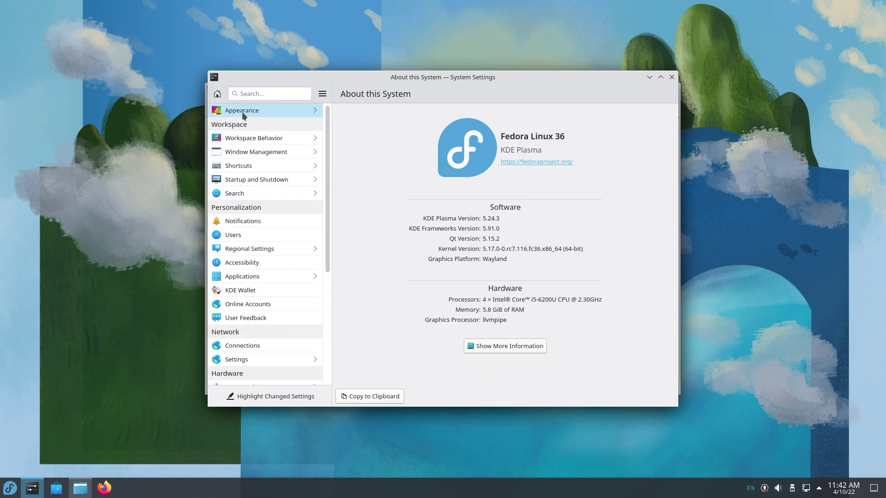
# Apply orange as the accent colour on the Appearance Colors page
pyautogui.click(242, 111)
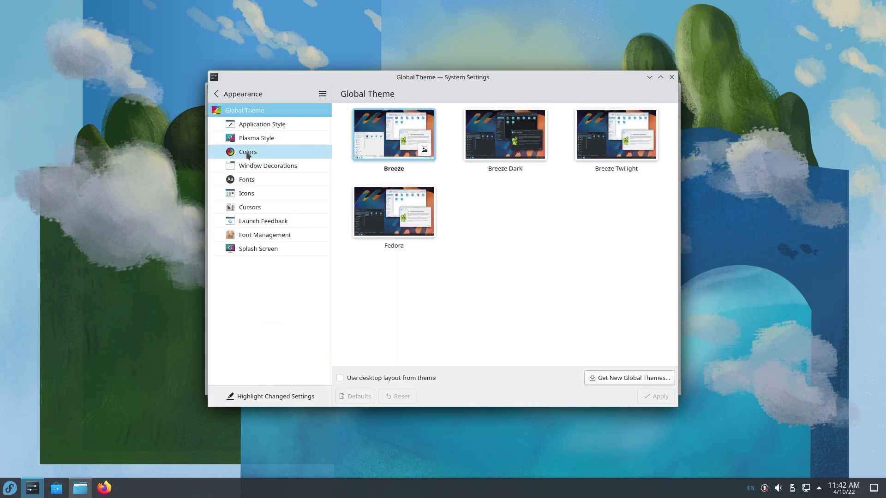
pyautogui.click(244, 151)
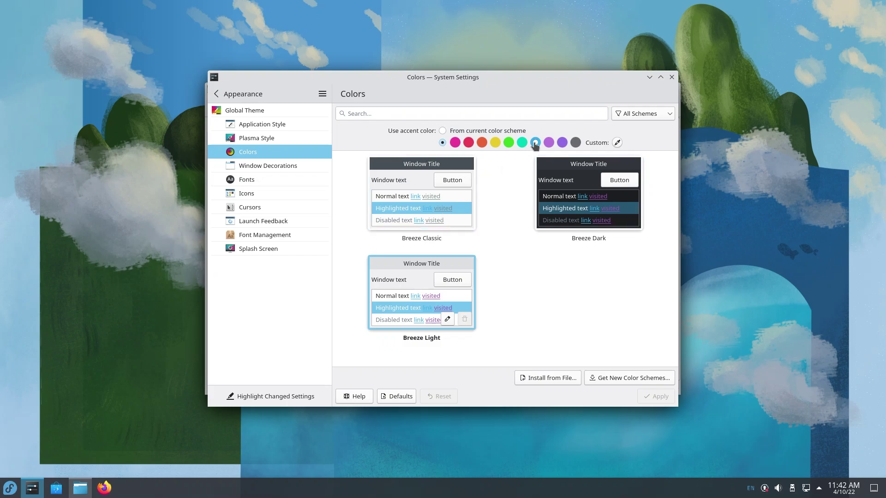
pyautogui.click(482, 143)
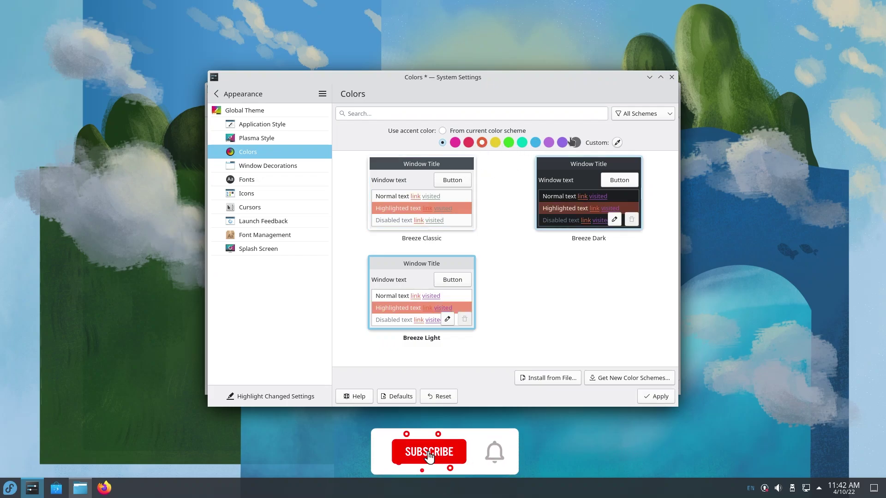
pyautogui.click(659, 400)
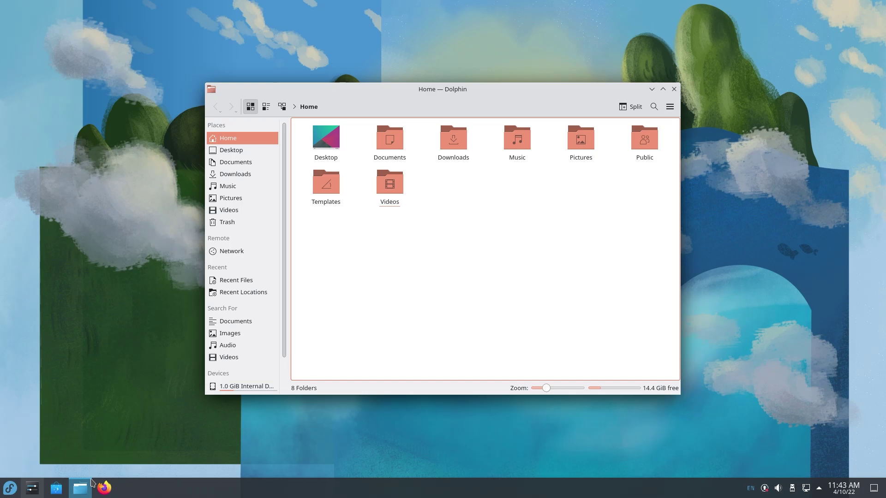
# Change the accent colour to blue and apply it
pyautogui.click(32, 488)
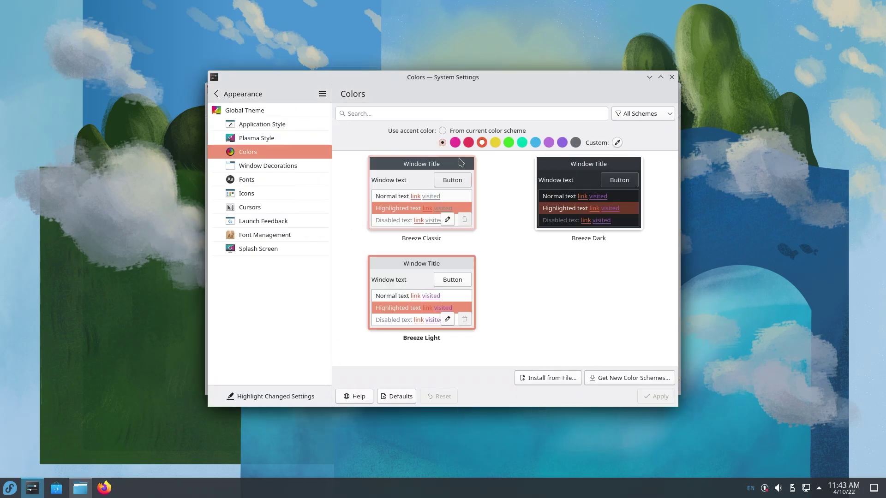
pyautogui.click(535, 143)
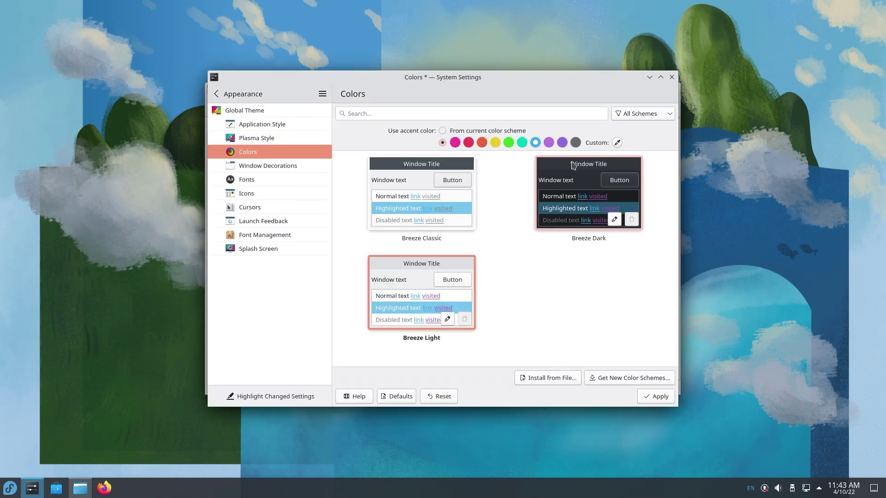
pyautogui.click(655, 395)
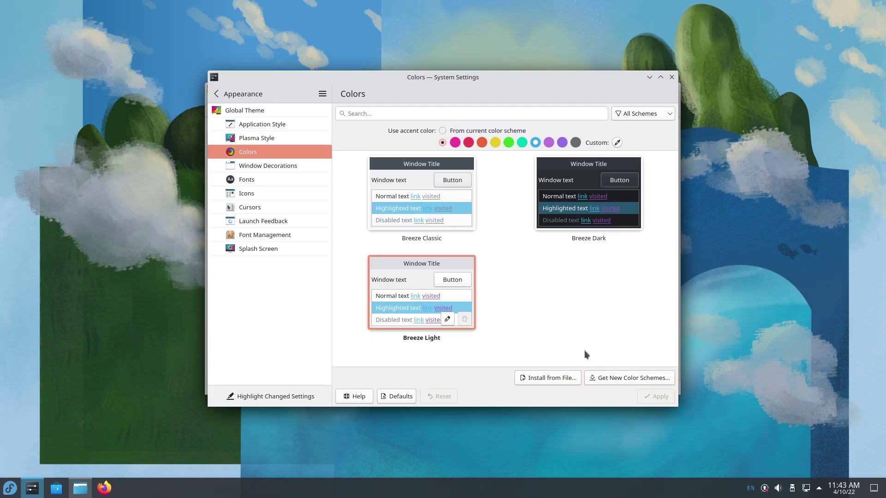
# Switch Dolphin's Home folder to Compact then Details view, try split view, and check the main menu
pyautogui.click(649, 78)
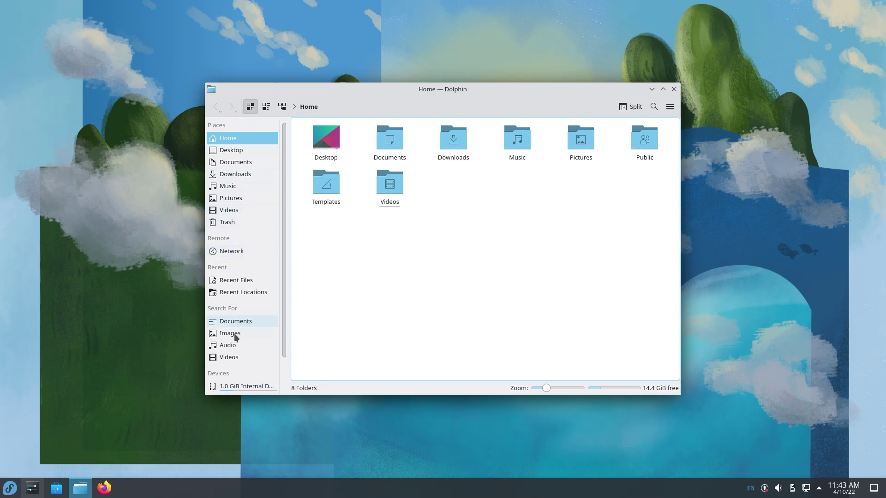
pyautogui.scroll(-2, 238, 341)
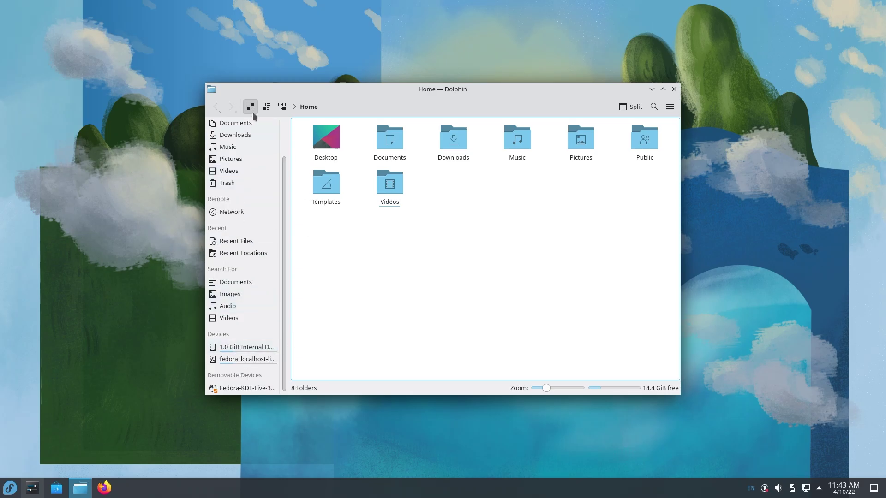
pyautogui.click(266, 107)
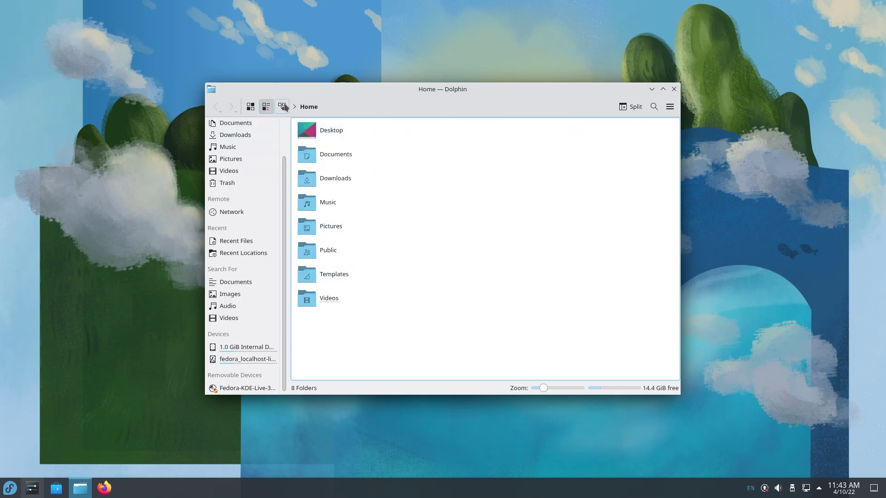
pyautogui.click(282, 106)
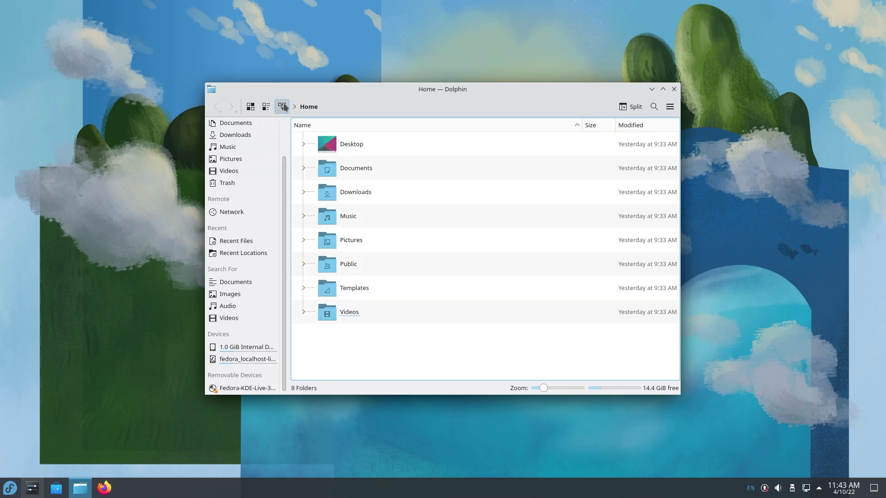
pyautogui.click(630, 109)
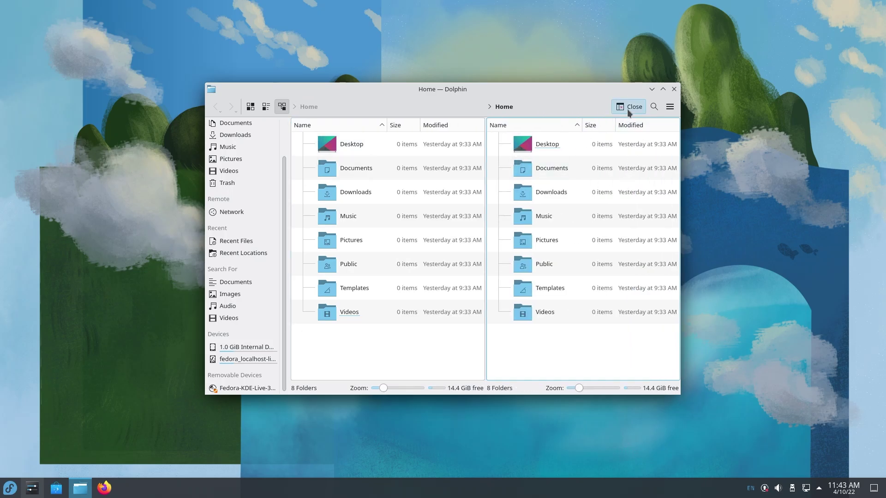
pyautogui.click(627, 108)
pyautogui.click(670, 107)
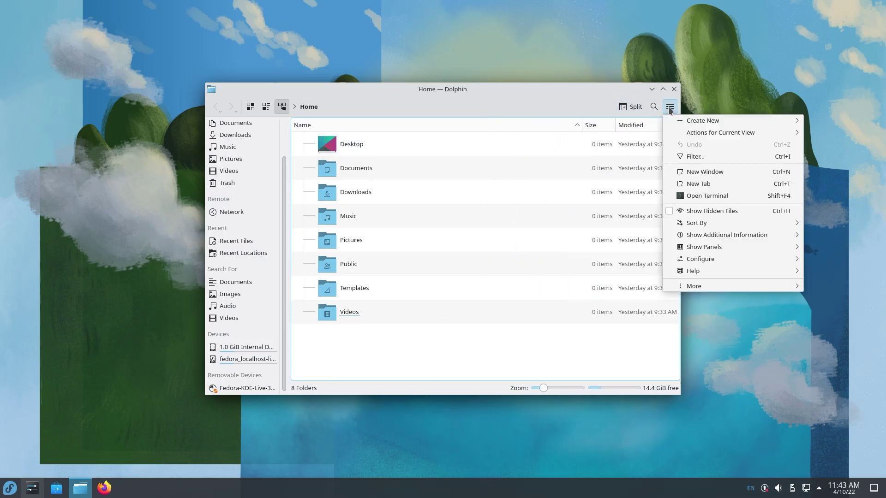
pyautogui.click(624, 339)
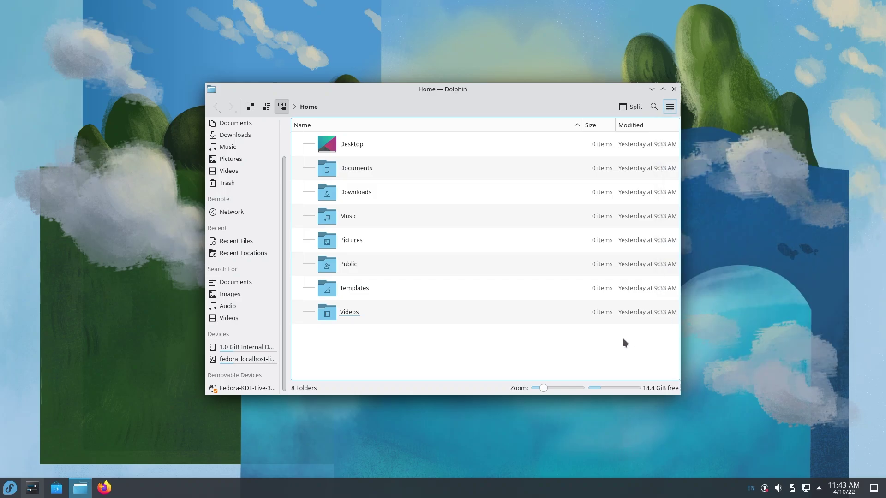
# Close Dolphin and launch Discover, relaunching it after it crashes
pyautogui.click(674, 90)
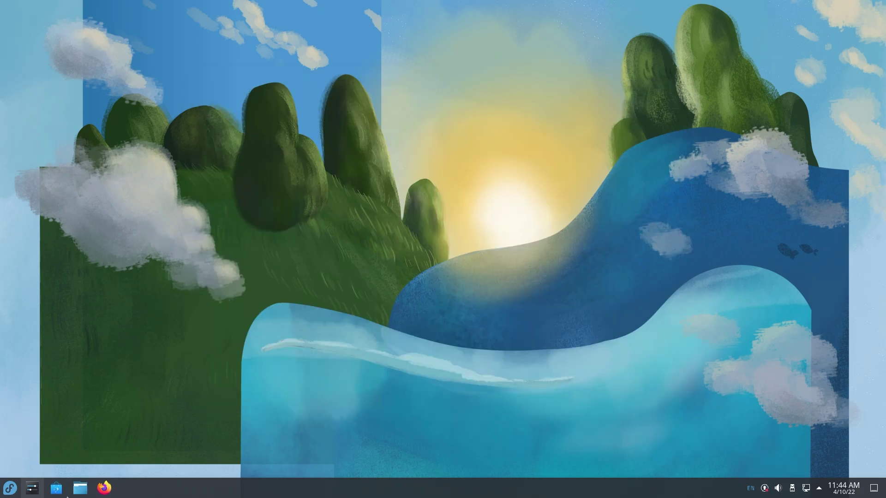
pyautogui.click(56, 488)
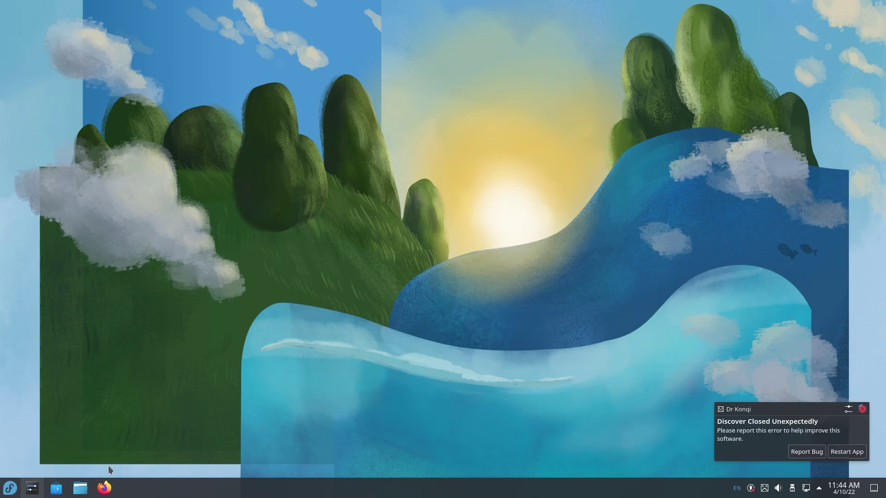
pyautogui.click(63, 490)
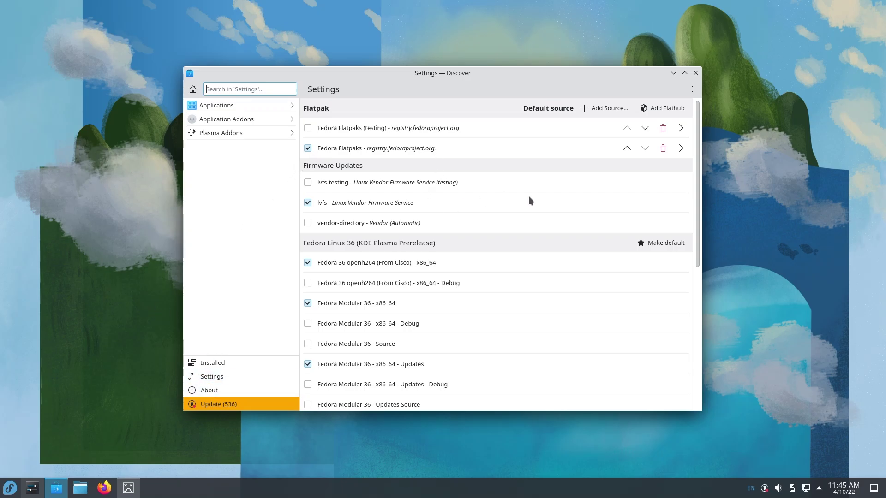
# Add the Flathub repository, authorising the change with the account password
pyautogui.click(659, 110)
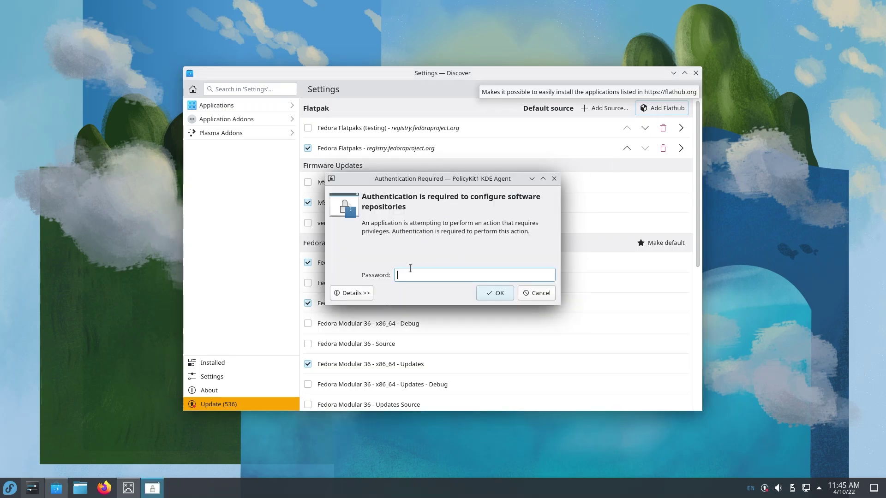
pyautogui.write('****')
pyautogui.press('Return')
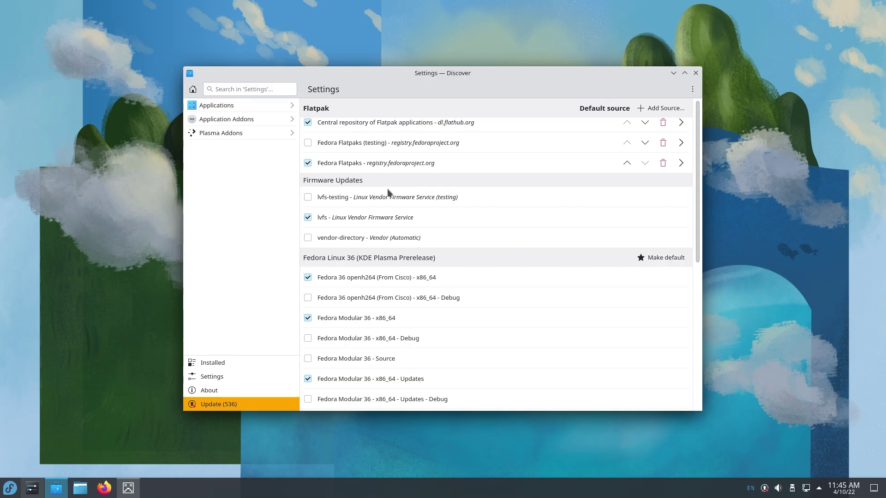
# Show all open windows in the Overview with Meta+W
pyautogui.press('super+w')
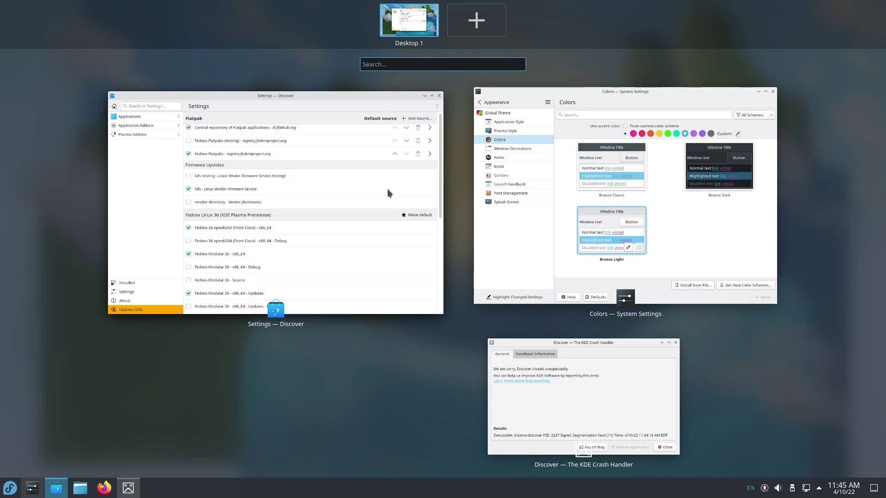
# Bring the System Settings window forward, return to the top-level categories, and search 'overvi'
pyautogui.click(510, 227)
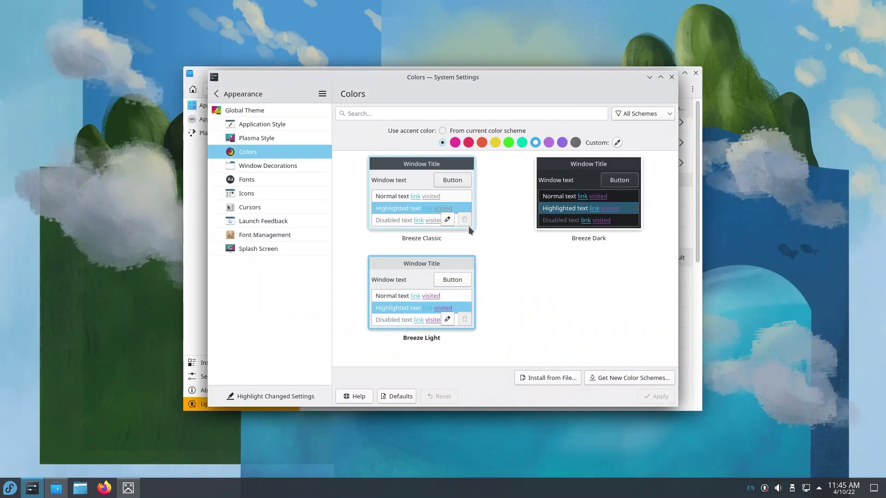
pyautogui.click(220, 95)
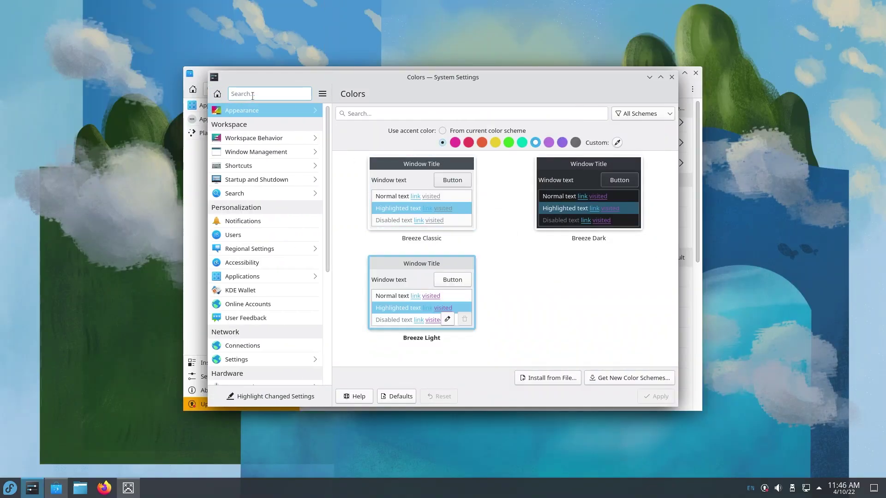
pyautogui.write('over')
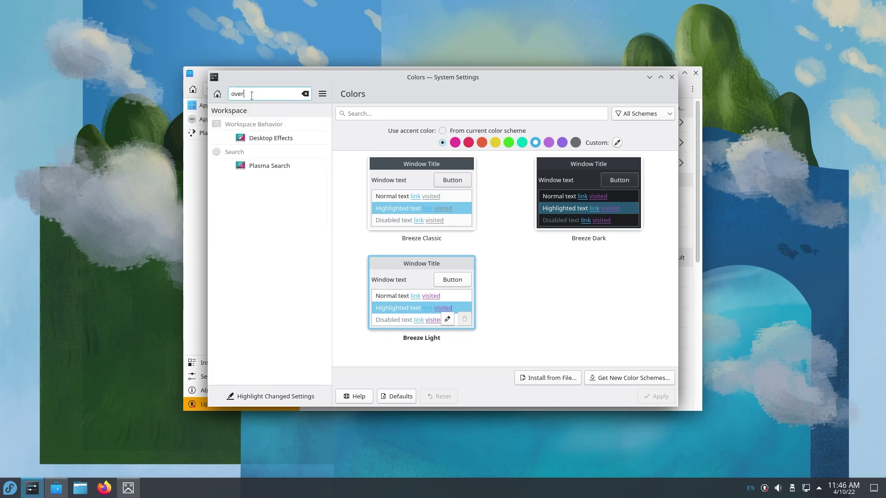
pyautogui.write('vi')
# Open Desktop Effects and filter the effects by 'over' to show the enabled Overview effect
pyautogui.click(274, 138)
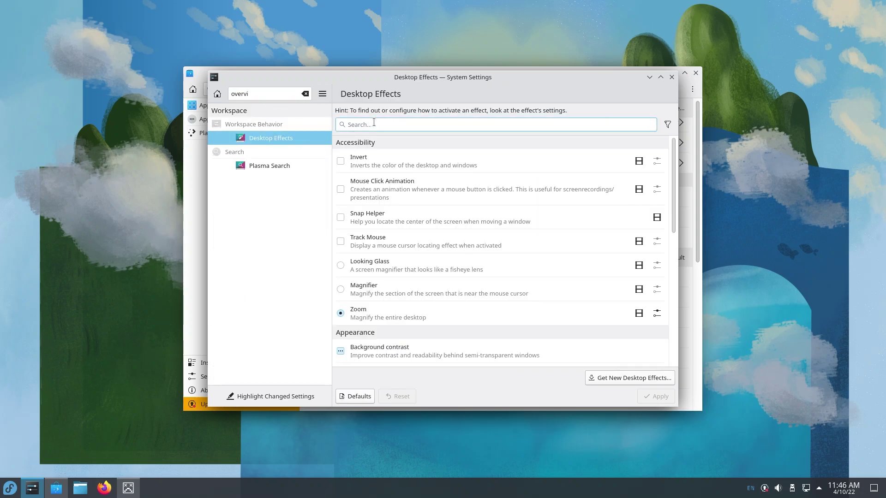
pyautogui.click(373, 122)
pyautogui.write('over')
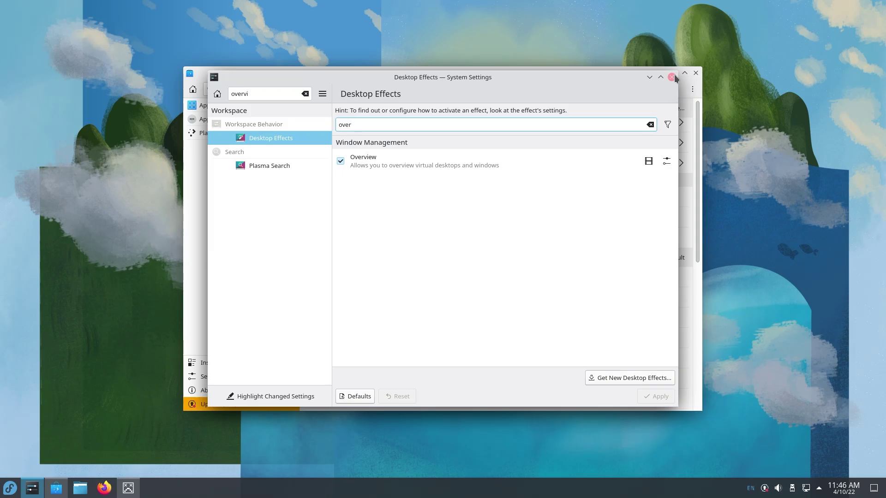
# Launch KWrite from the application launcher by searching 'kw'
pyautogui.press('super')
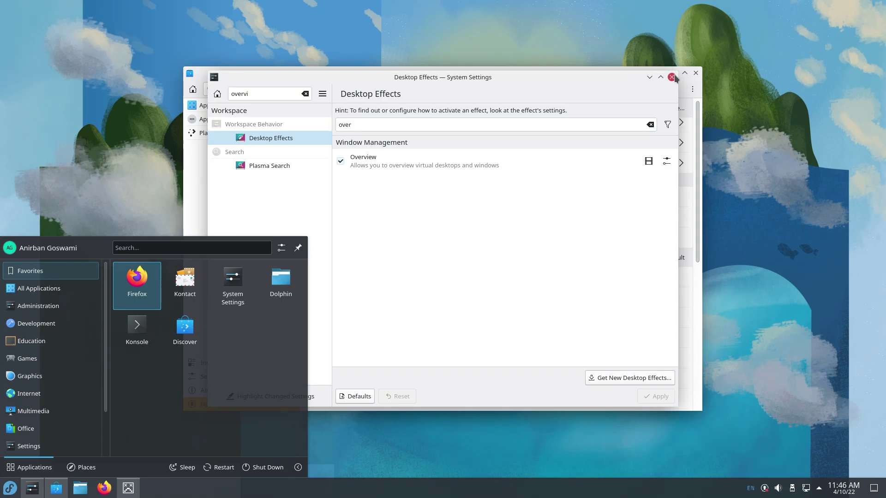
pyautogui.write('kw')
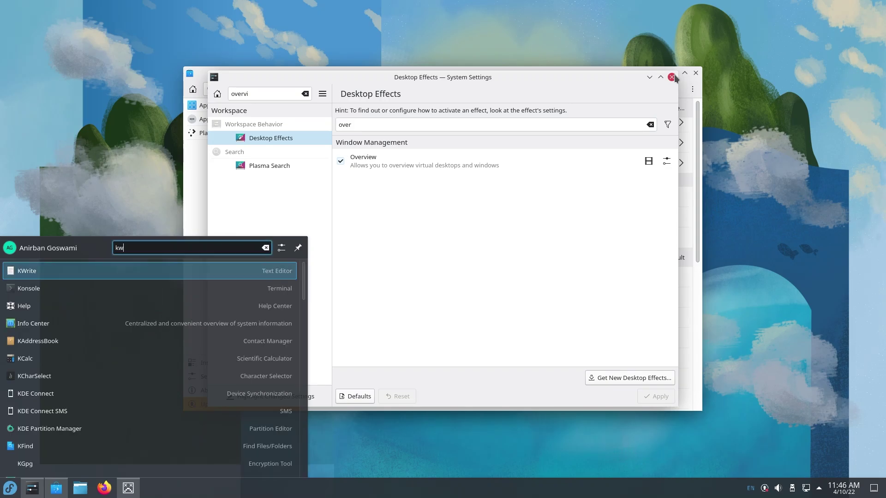
pyautogui.press('Return')
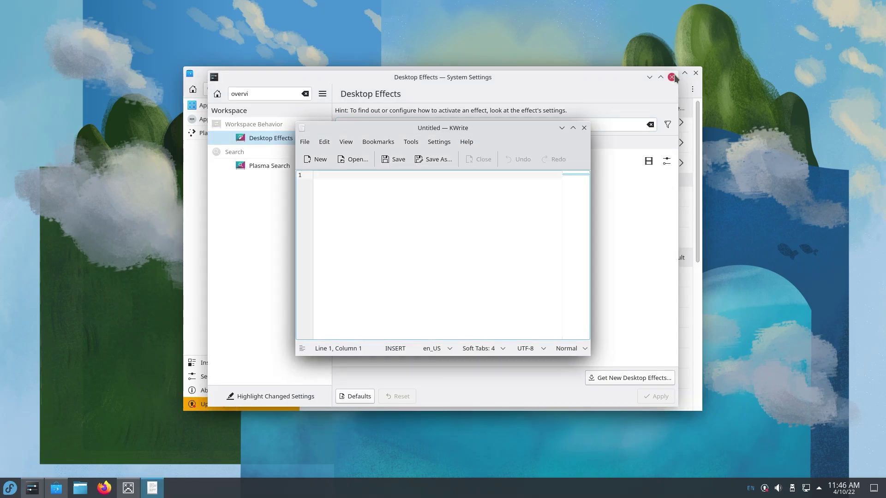
# Browse KWrite's menus, then close them and return to the empty document
pyautogui.click(307, 141)
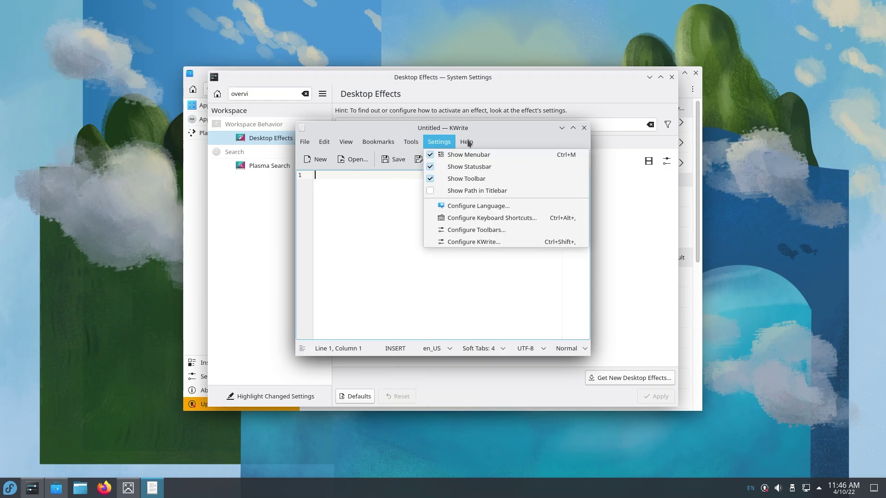
pyautogui.moveTo(469, 143)
pyautogui.moveTo(406, 144)
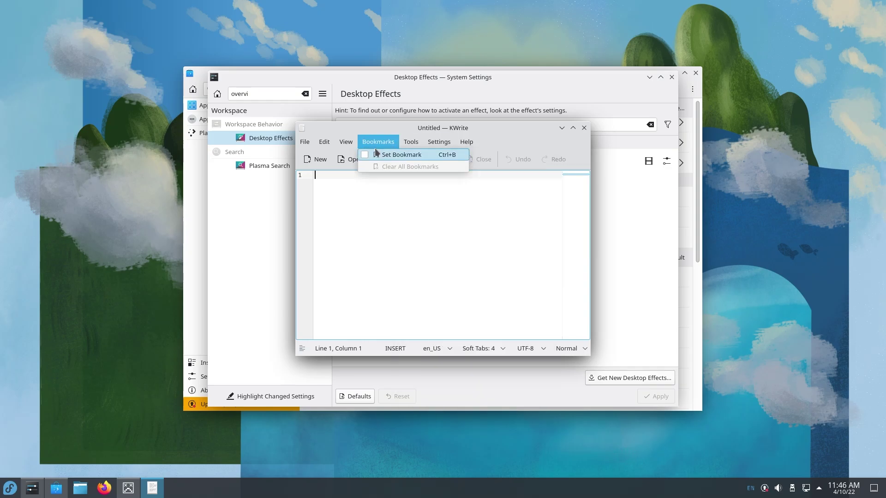
pyautogui.click(359, 220)
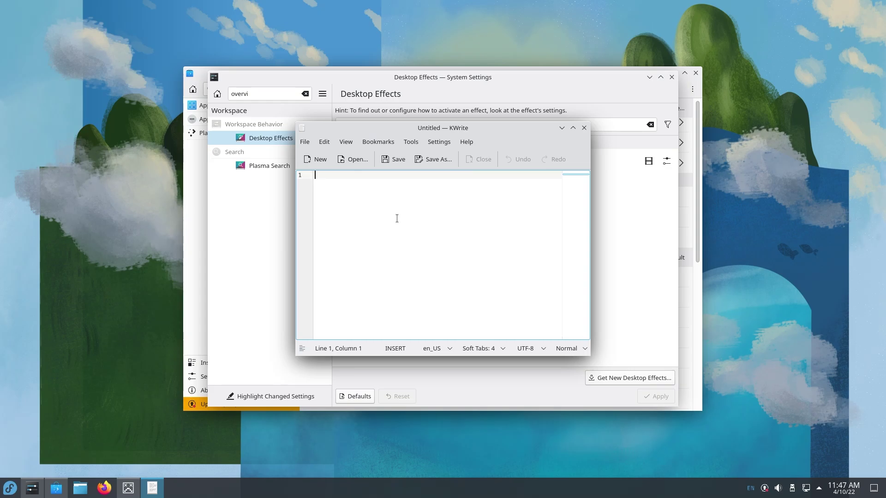
# Close the KWrite, System Settings and Discover windows, then right-click the desktop for its context menu
pyautogui.click(584, 127)
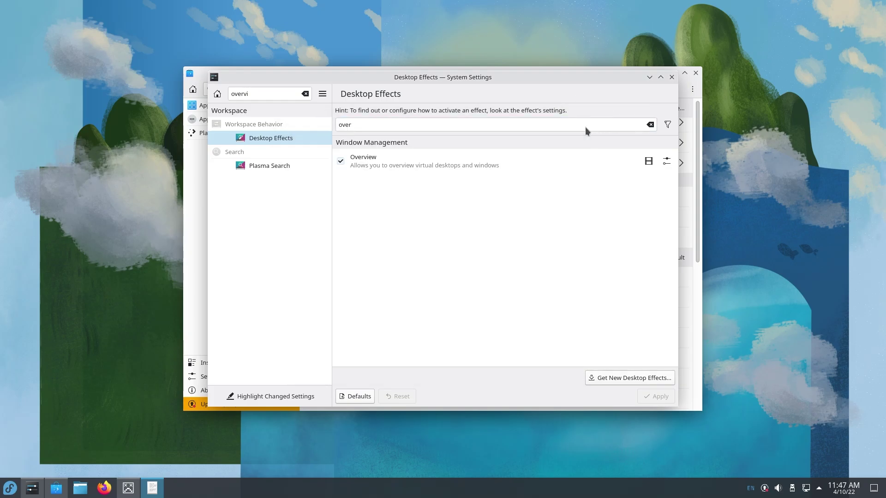
pyautogui.click(671, 77)
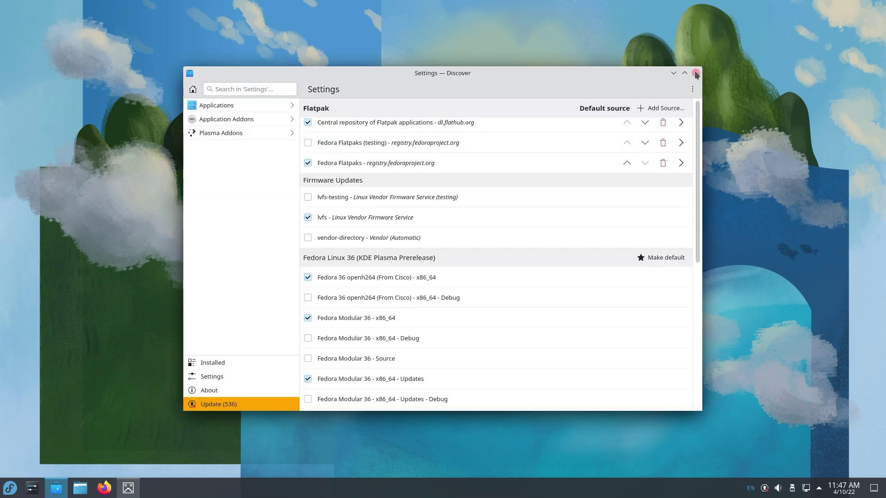
pyautogui.click(696, 73)
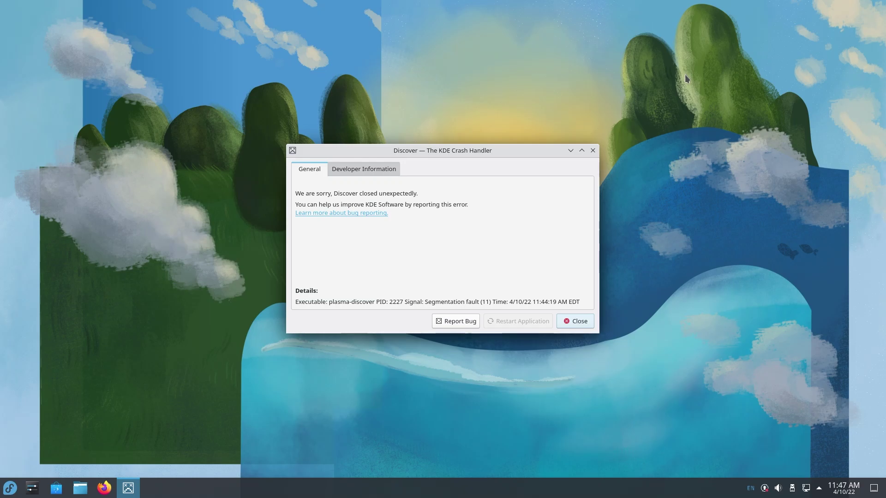
pyautogui.rightClick(766, 60)
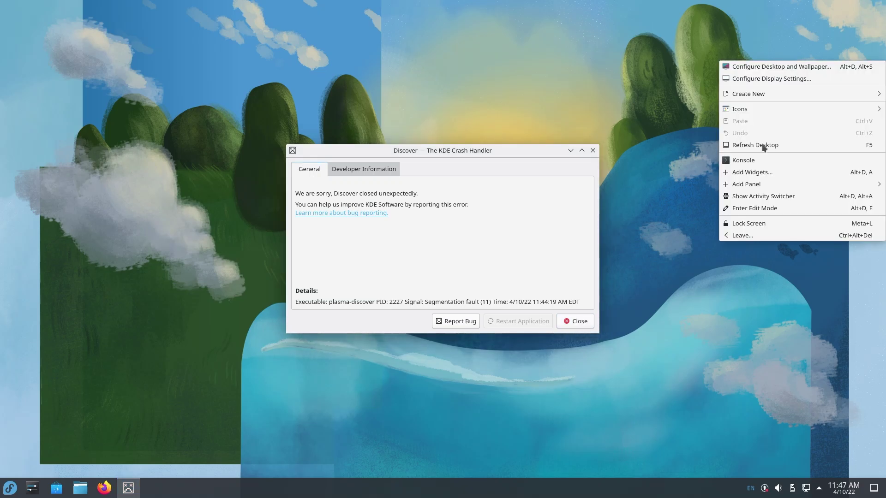